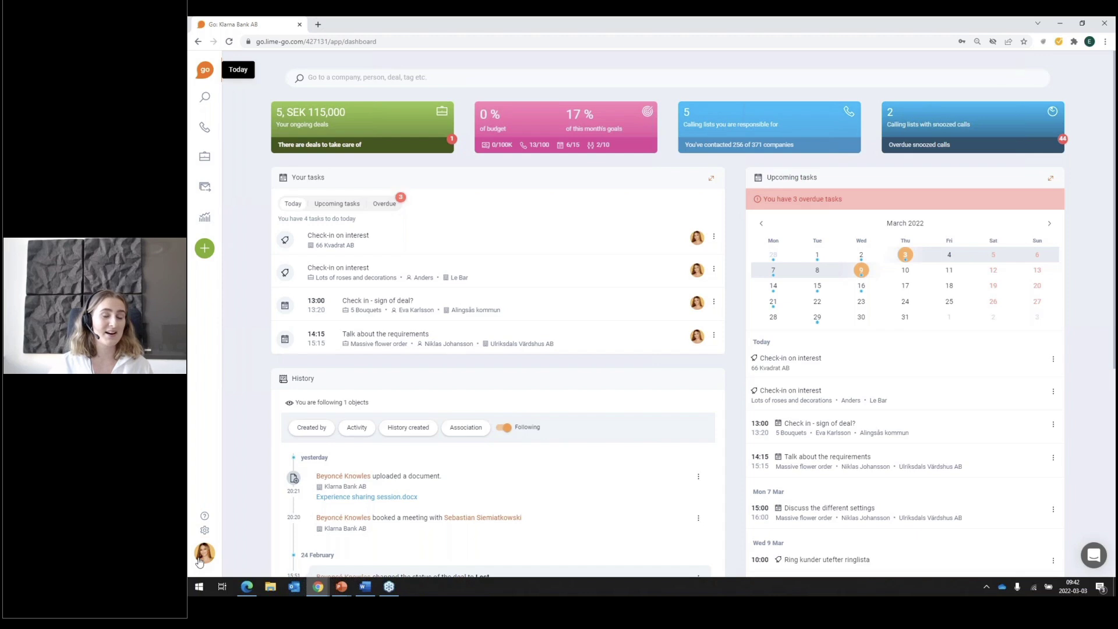
# Step: Hide the My deals and My goals infotiles from the start page in the Adapt Go settings
pyautogui.click(204, 556)
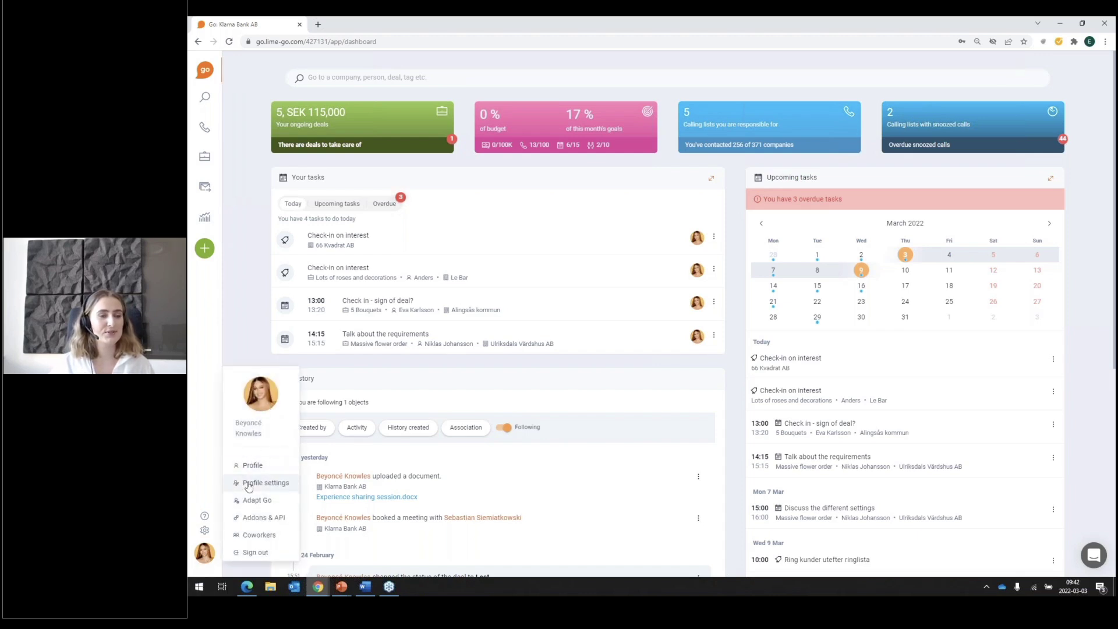
pyautogui.click(261, 503)
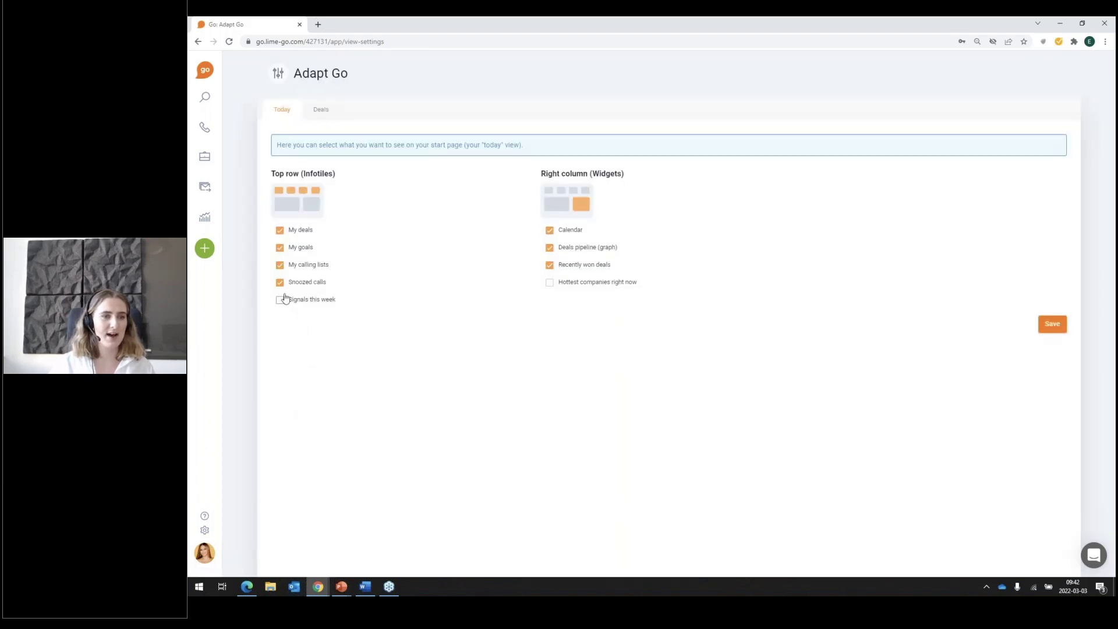
pyautogui.click(280, 248)
pyautogui.click(281, 230)
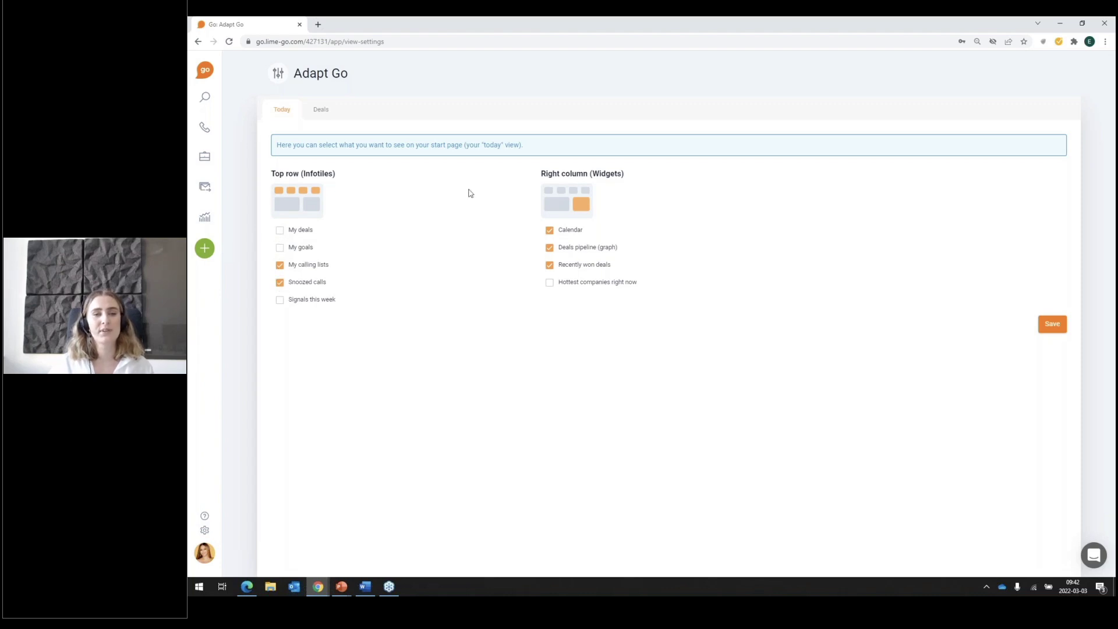
# Step: Hide the Calendar, Deals pipeline (graph) and Recently won deals widgets, then save the layout and return to the start page
pyautogui.click(550, 230)
pyautogui.click(551, 249)
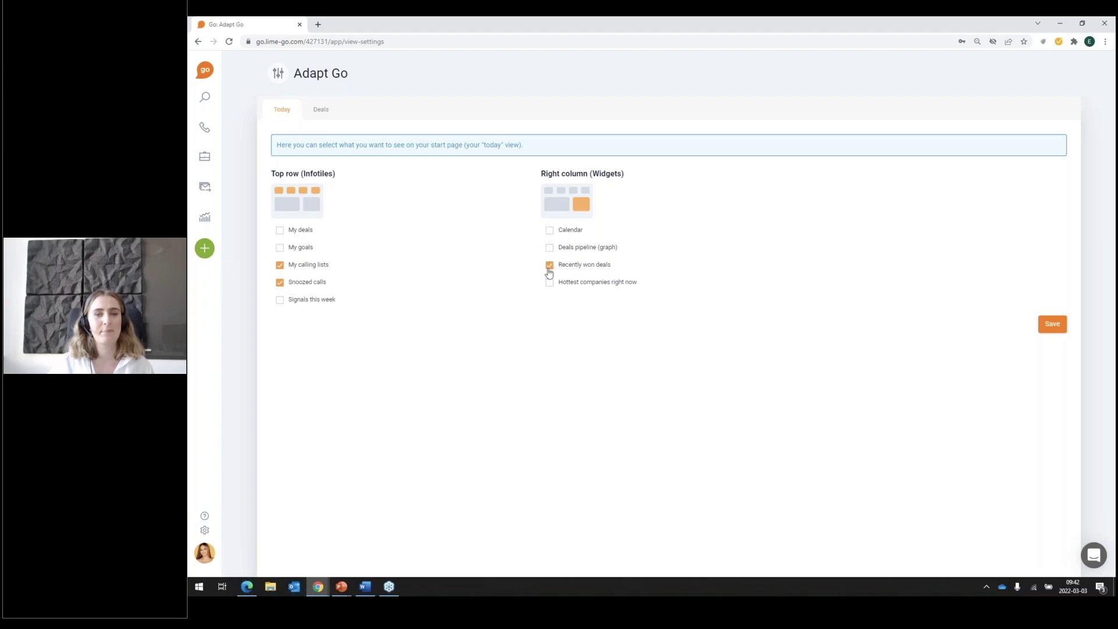
pyautogui.click(550, 265)
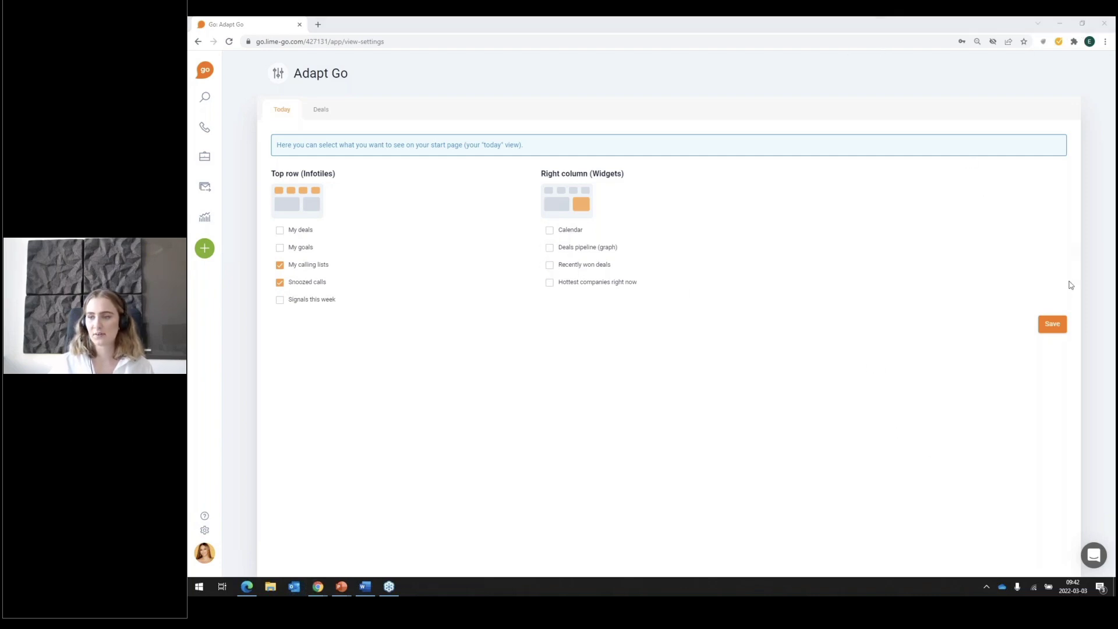
pyautogui.click(1053, 324)
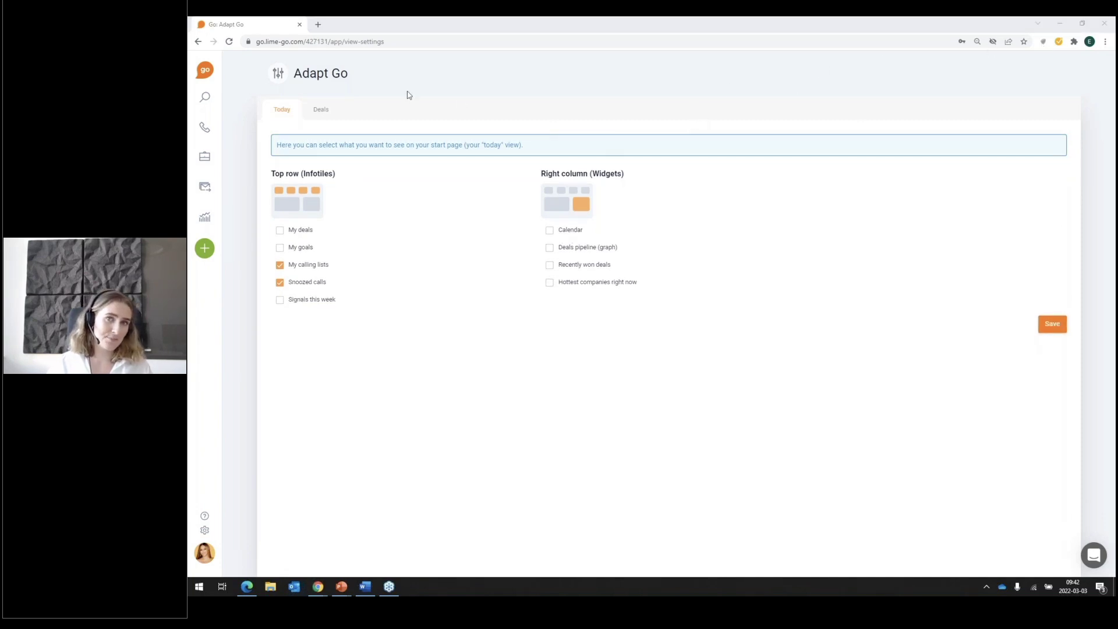
pyautogui.click(206, 71)
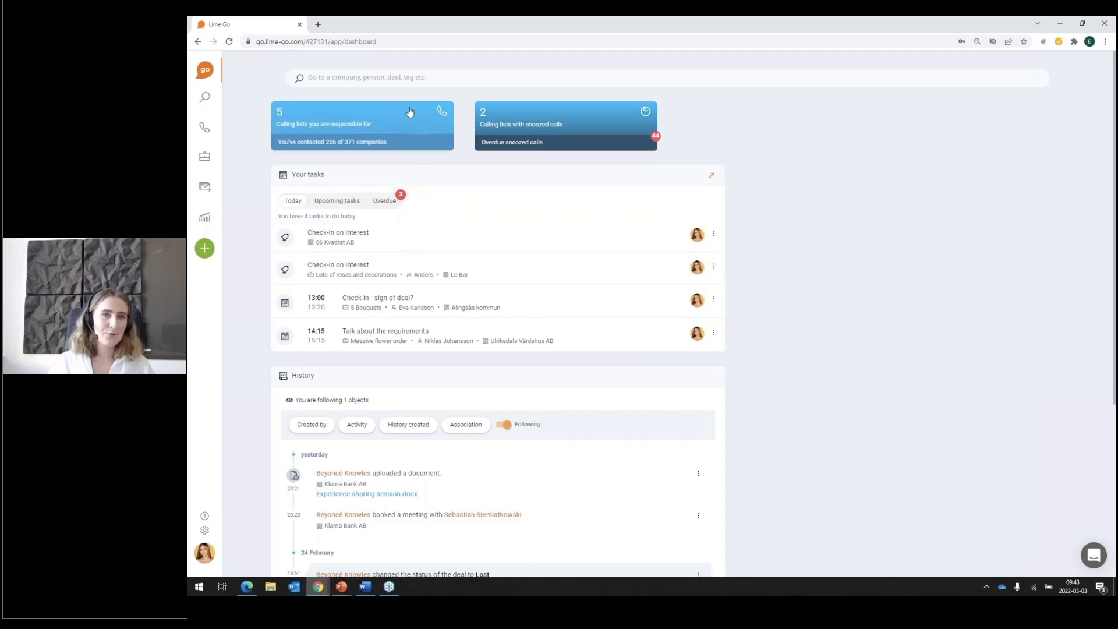
# Step: Search for "klarna" and open the Klarna Bank AB company card
pyautogui.click(406, 78)
pyautogui.write('klarna')
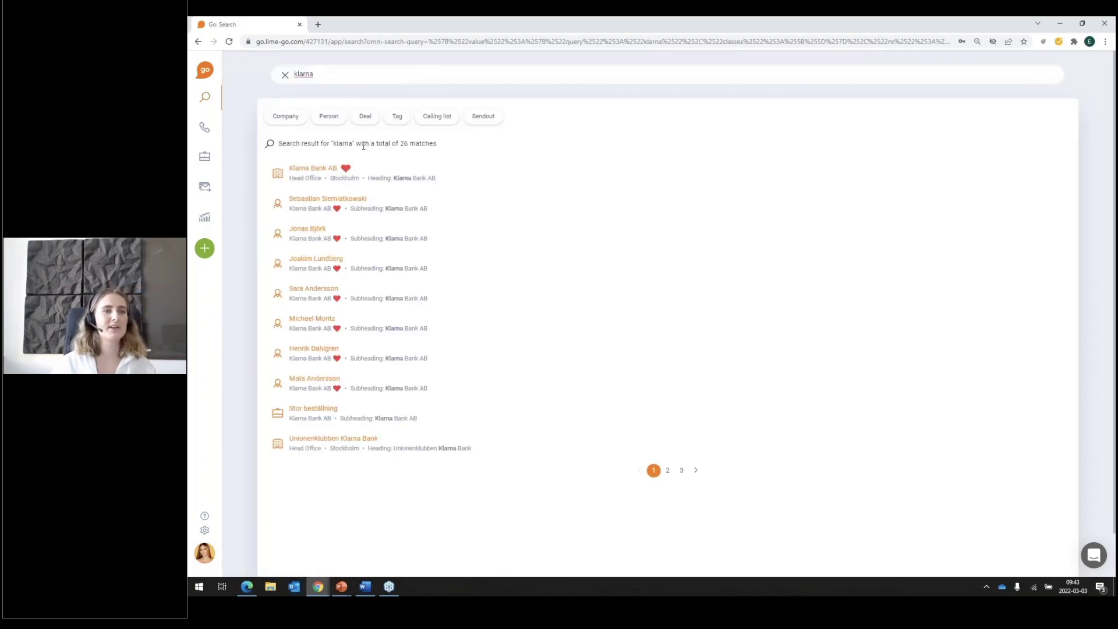
pyautogui.click(319, 171)
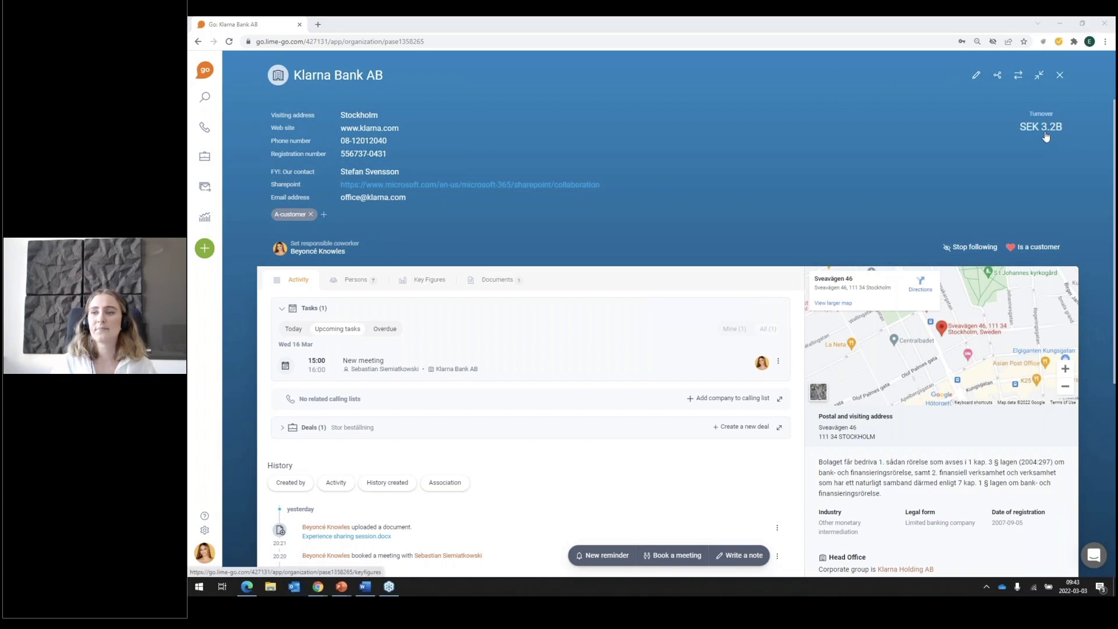
# Step: Review the editable company details and custom fields of Klarna Bank AB, then save and close the edit form
pyautogui.click(976, 76)
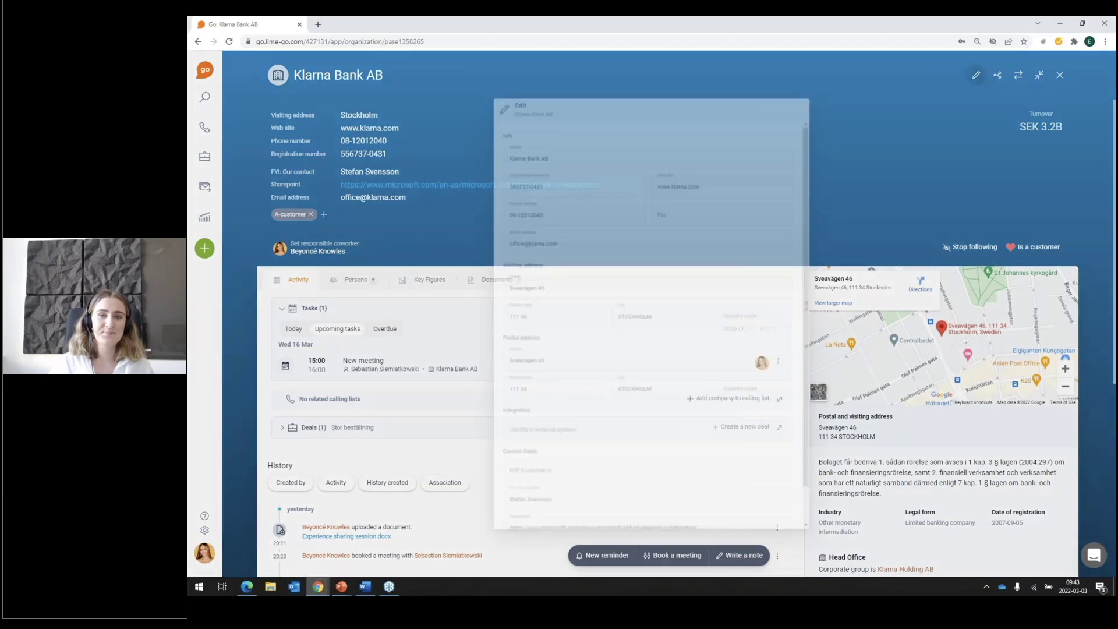
pyautogui.scroll(-1, 714, 161)
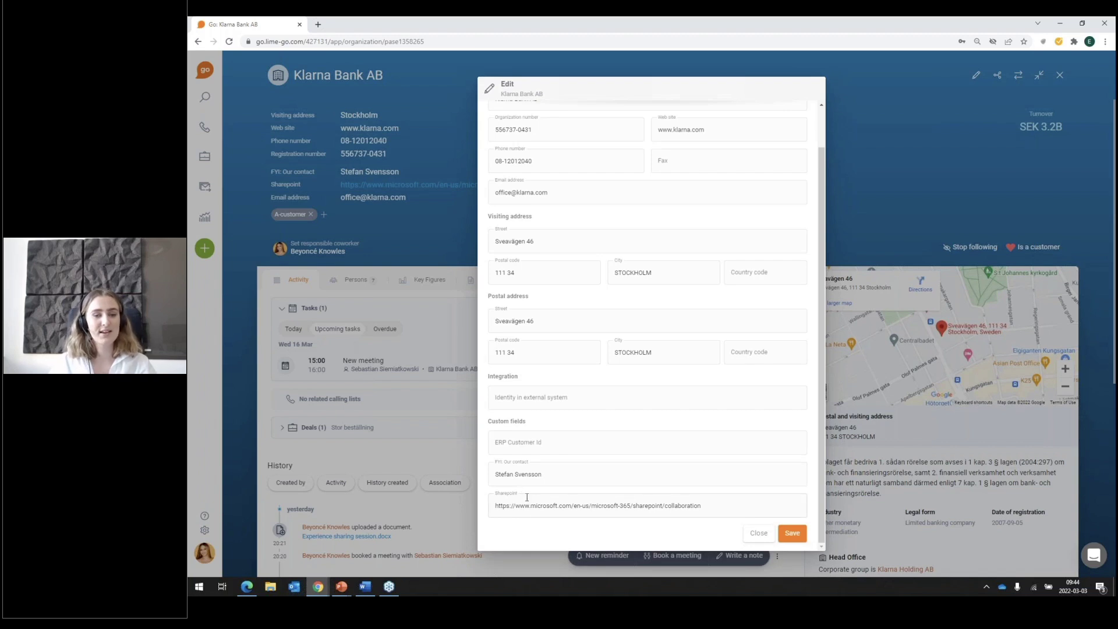
pyautogui.click(800, 533)
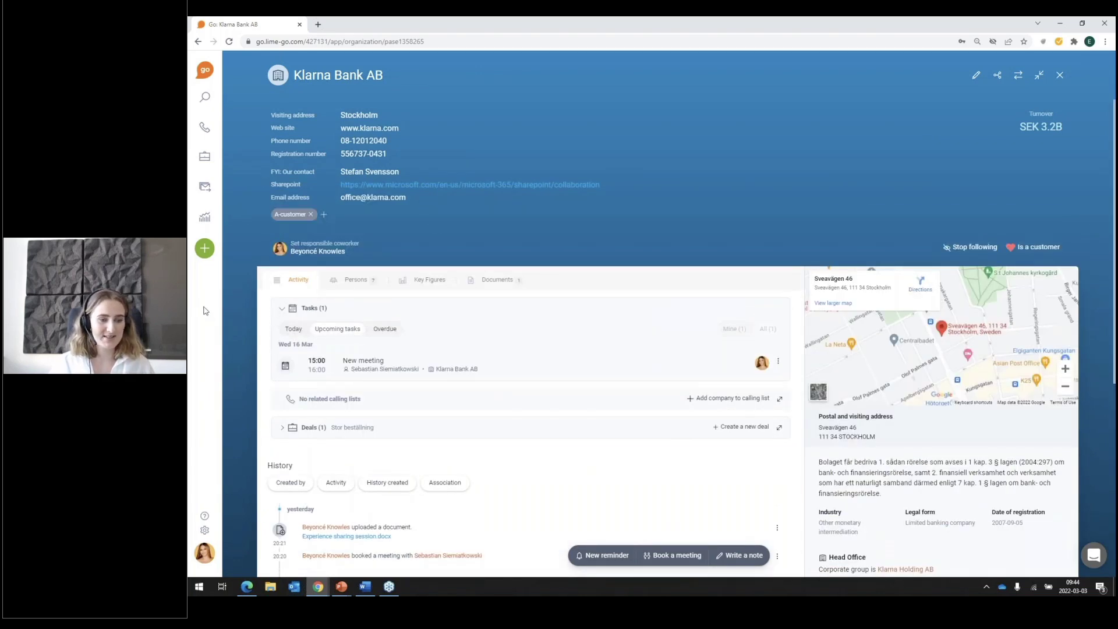
# Step: Examine the custom fields and tags configured for companies in the system settings
pyautogui.click(204, 531)
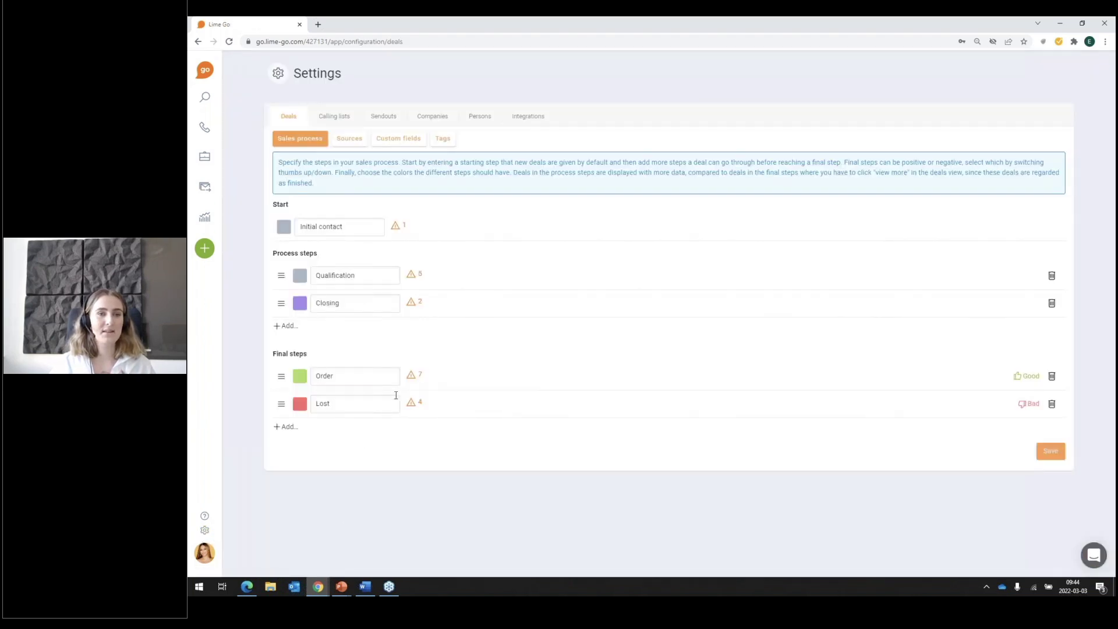
pyautogui.click(429, 117)
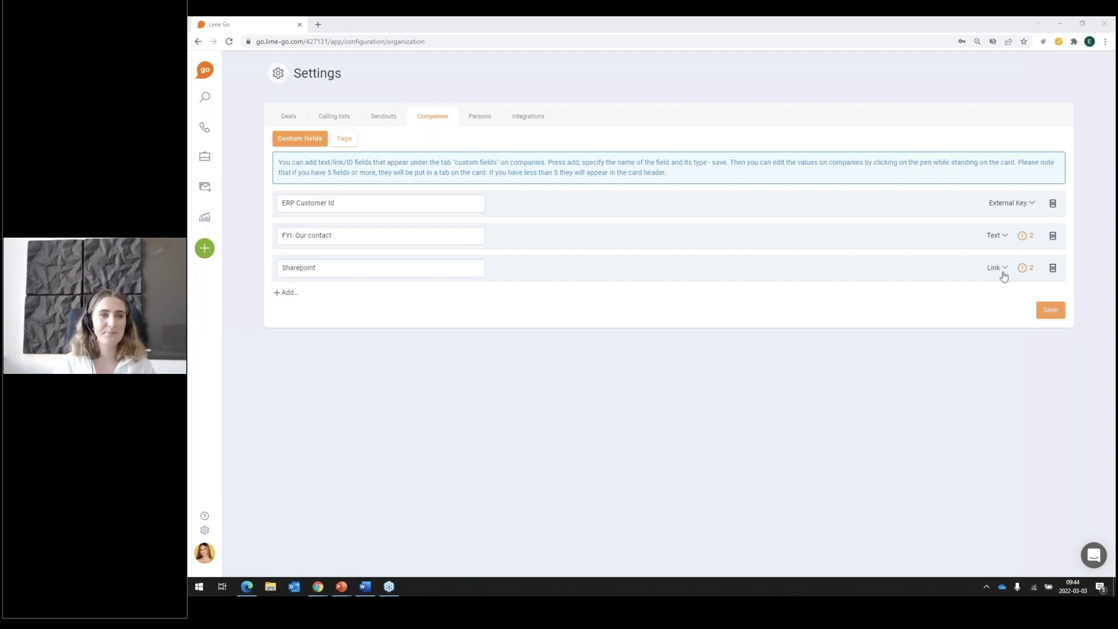
pyautogui.click(345, 141)
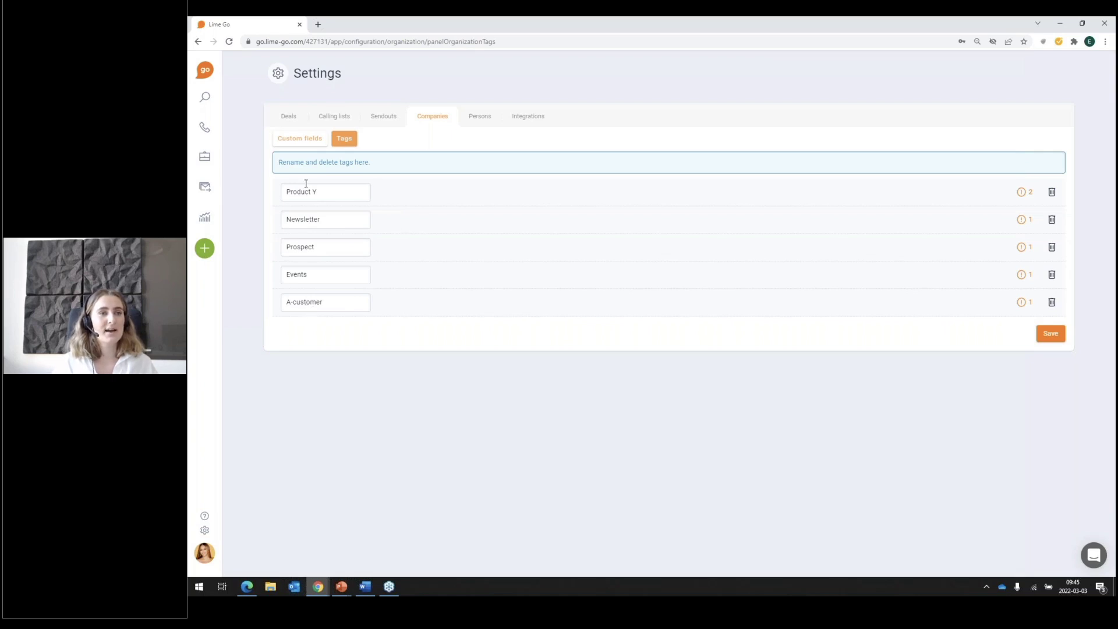
# Step: Examine the sales process steps for deals and the list statuses for calling lists in the settings
pyautogui.click(285, 119)
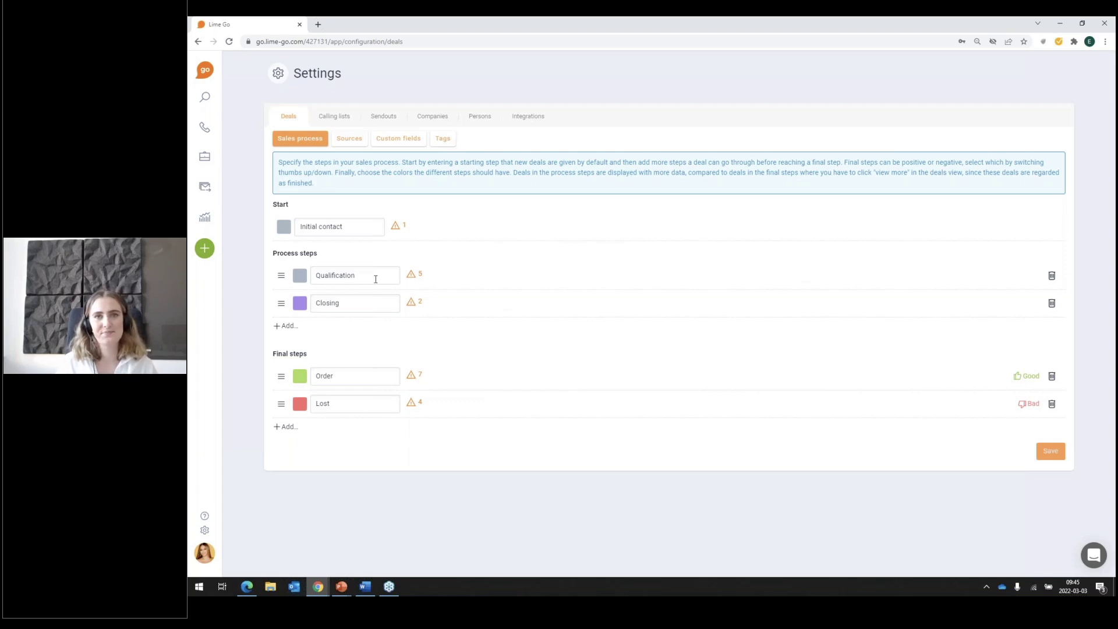
pyautogui.click(335, 116)
pyautogui.click(364, 221)
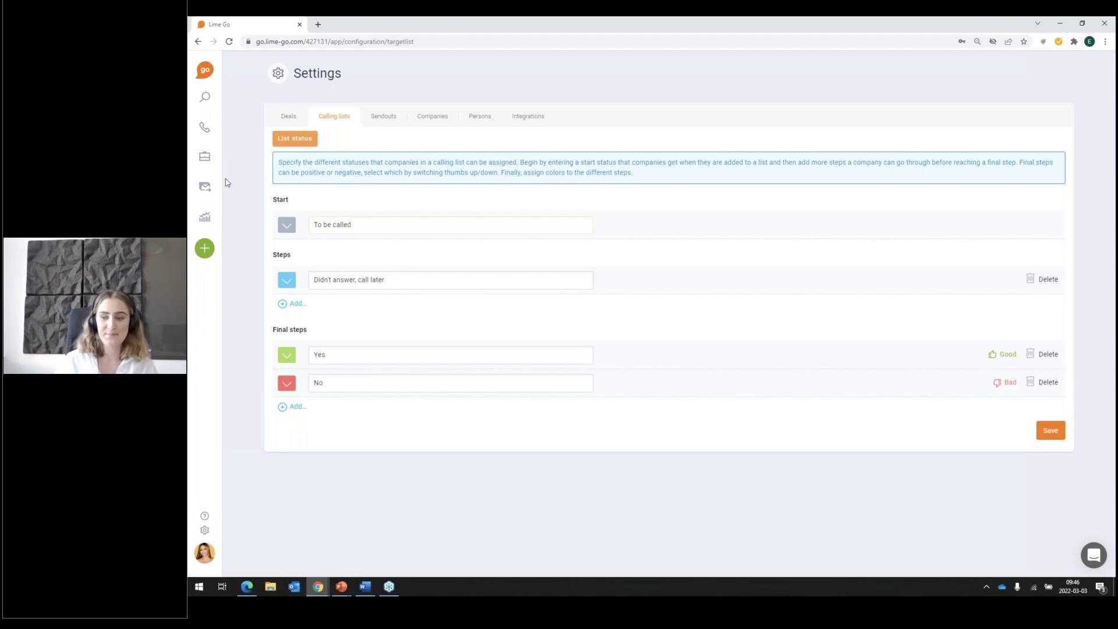
# Step: Open the deals board and examine the deal cards and their next-step indicators across the stages up to Lost
pyautogui.click(211, 160)
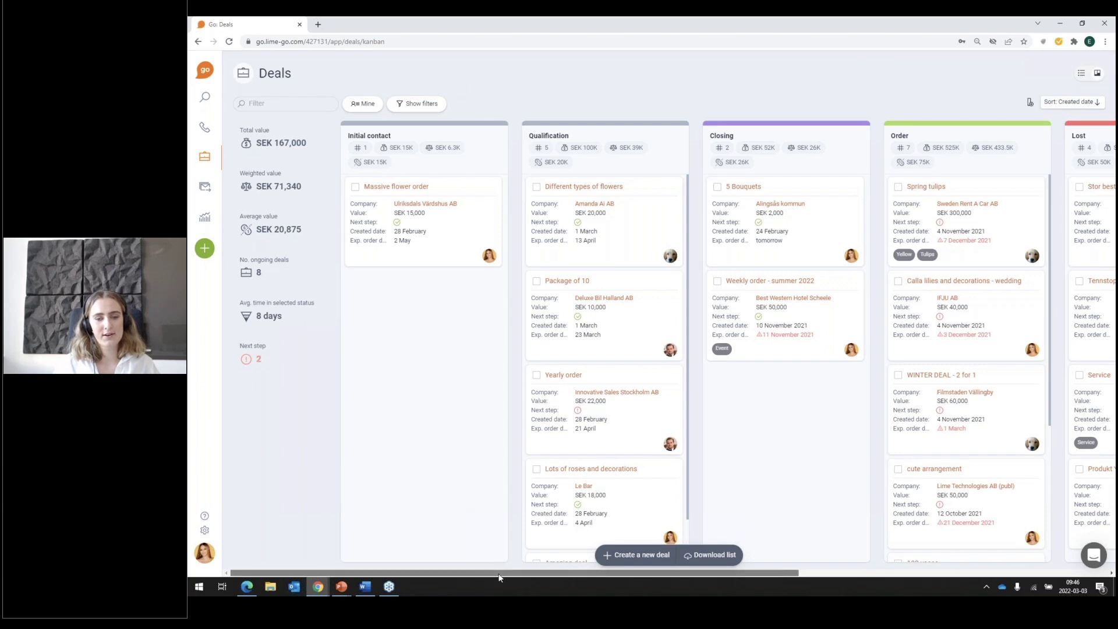
pyautogui.moveTo(500, 571); pyautogui.dragTo(609, 577)
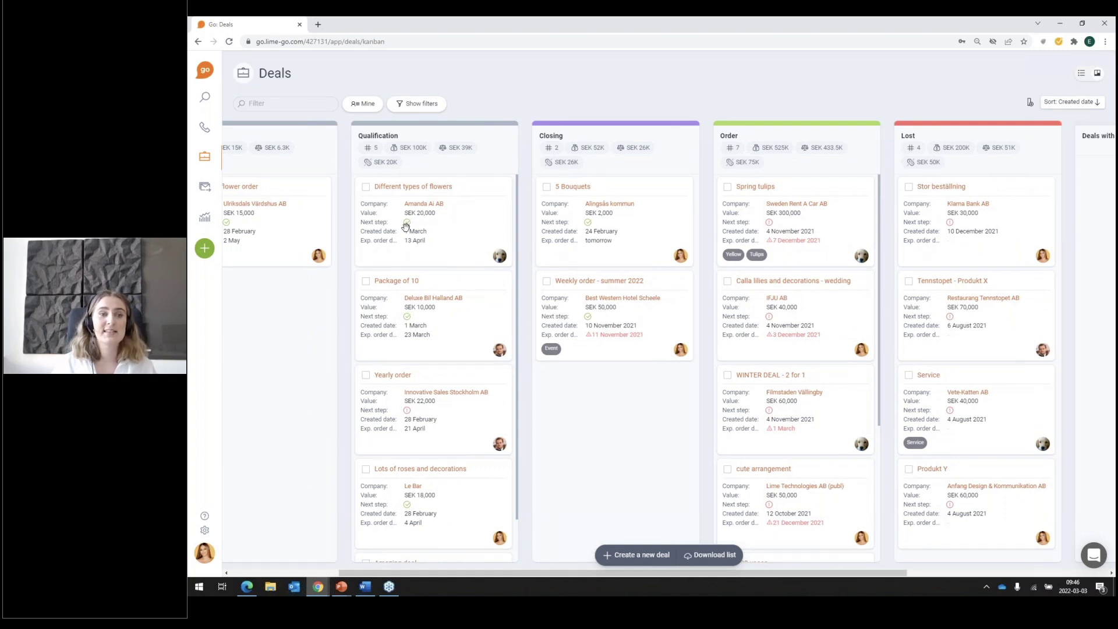
pyautogui.moveTo(406, 227)
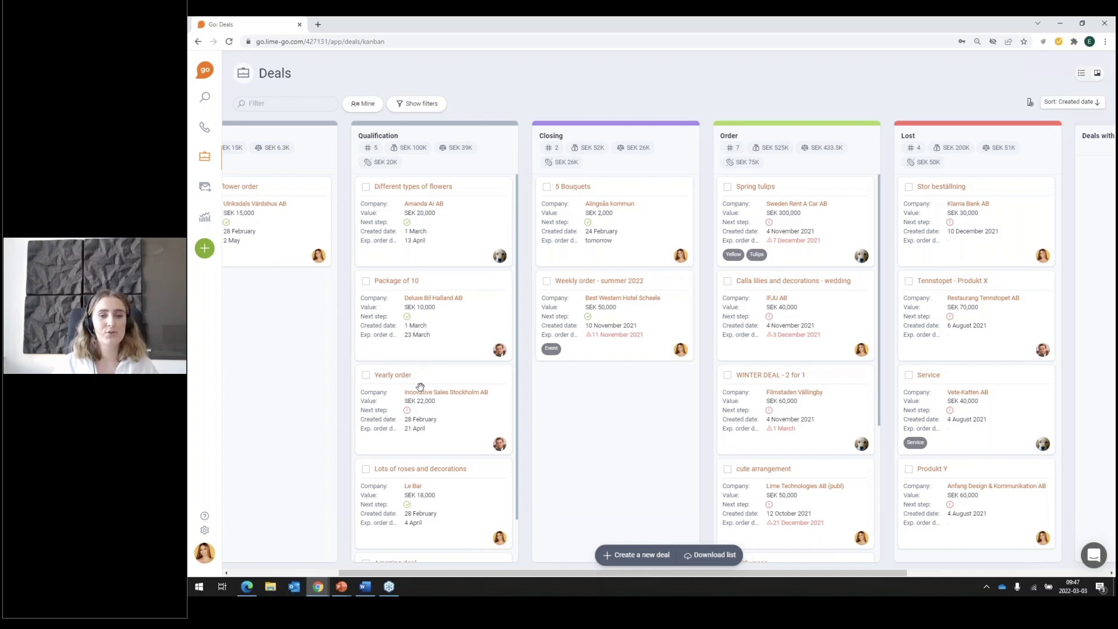
pyautogui.moveTo(420, 387)
pyautogui.mouseDown()
pyautogui.moveTo(606, 384)
pyautogui.moveTo(532, 417)
pyautogui.moveTo(413, 381)
pyautogui.mouseUp()
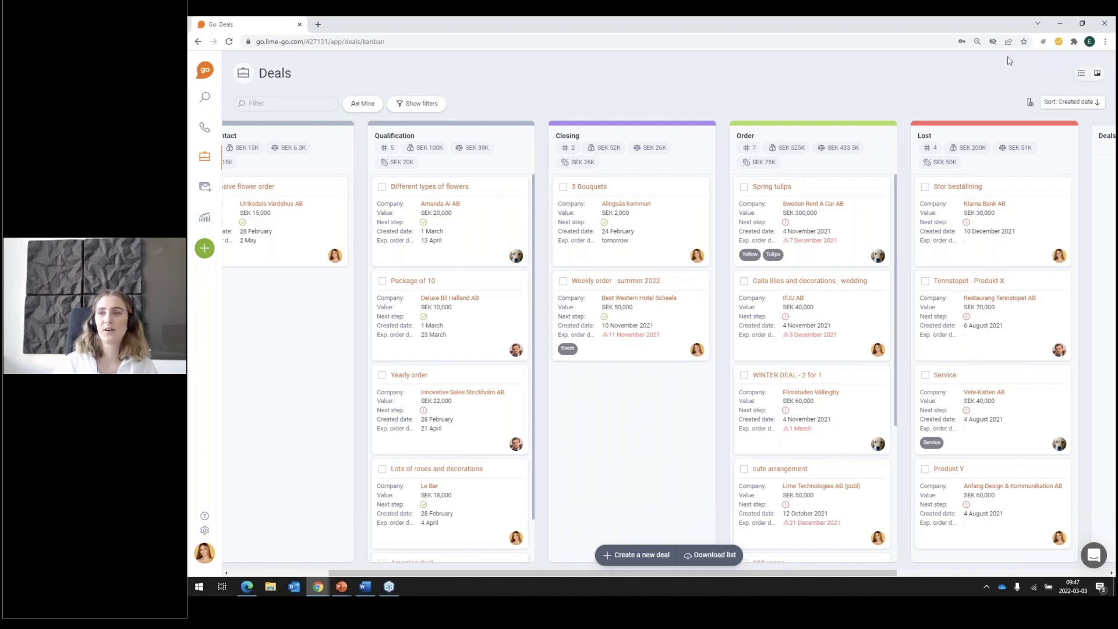
# Step: Show the deals as a list sorted by created date in ascending order and open the column selection
pyautogui.click(1081, 72)
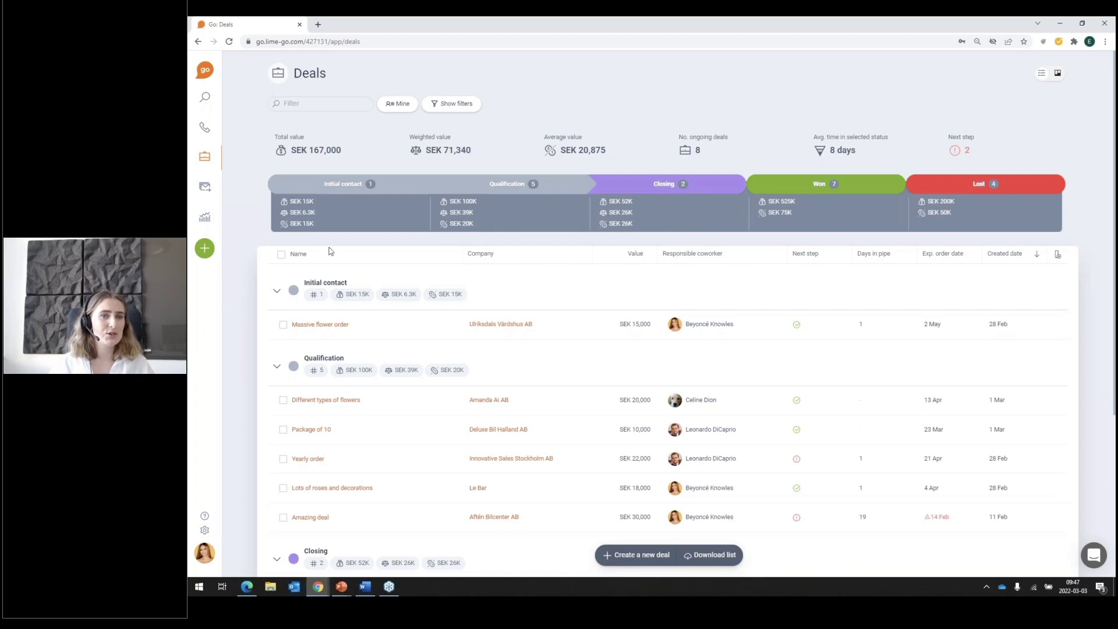
pyautogui.click(205, 552)
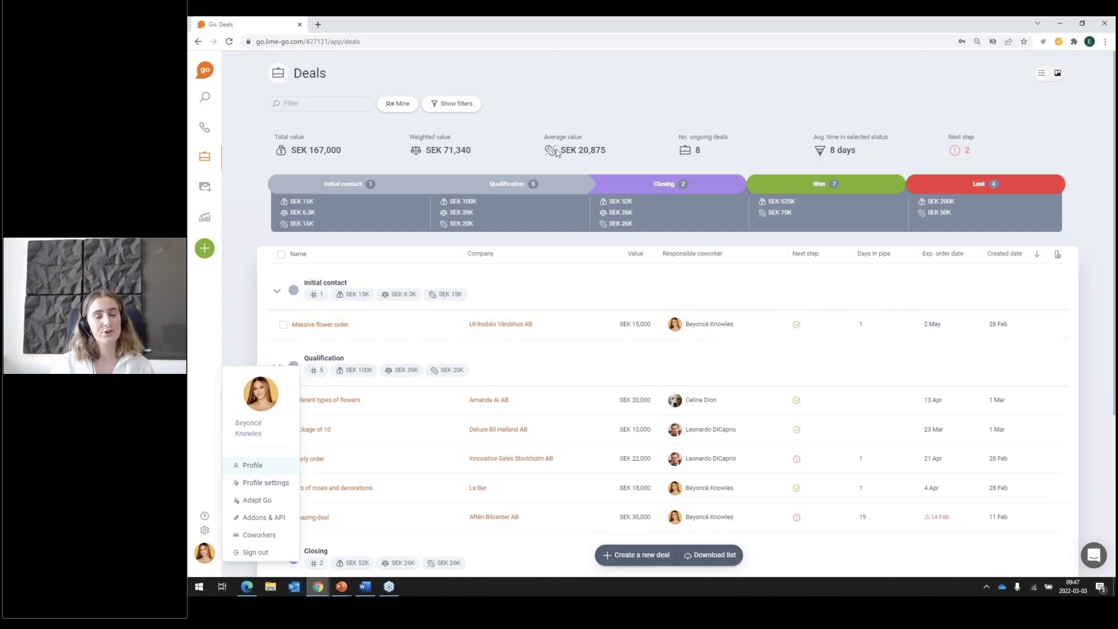
pyautogui.click(613, 135)
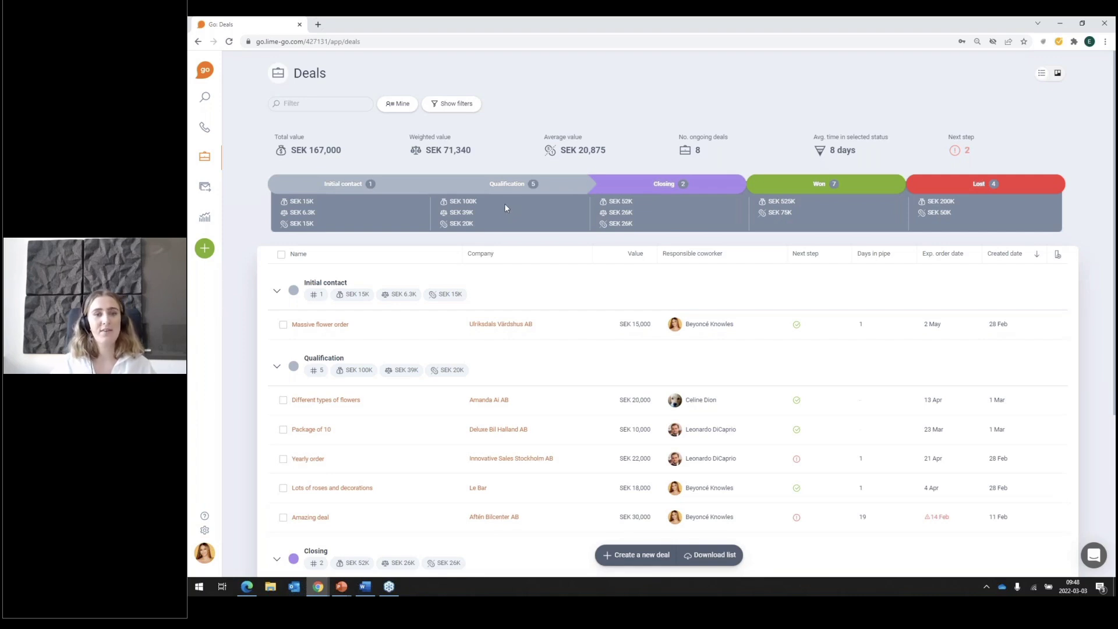
pyautogui.click(1037, 254)
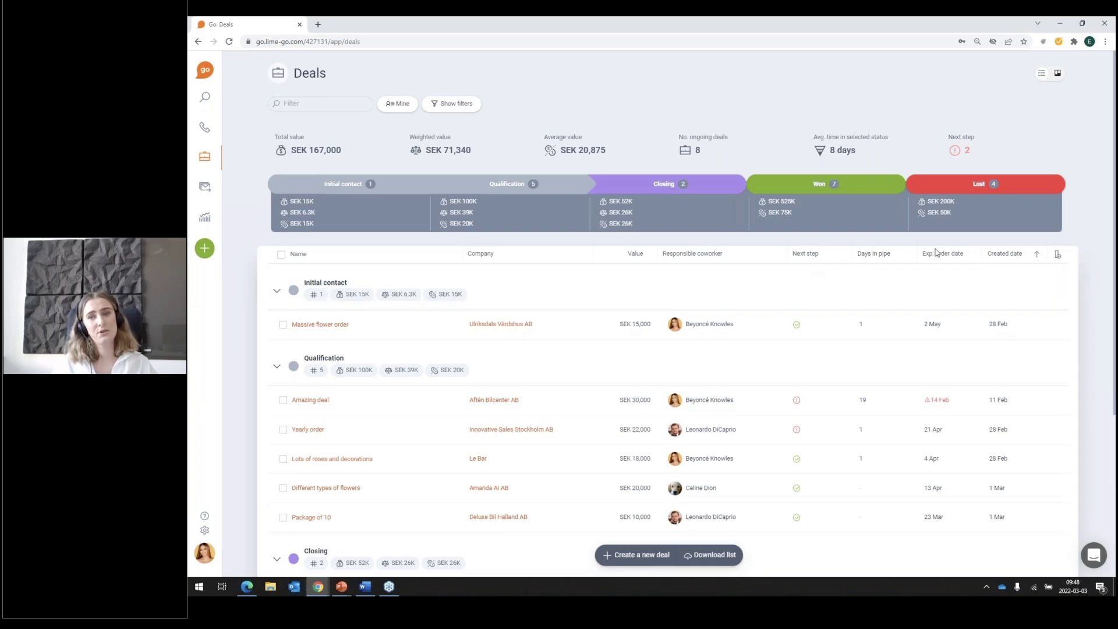
pyautogui.click(1058, 257)
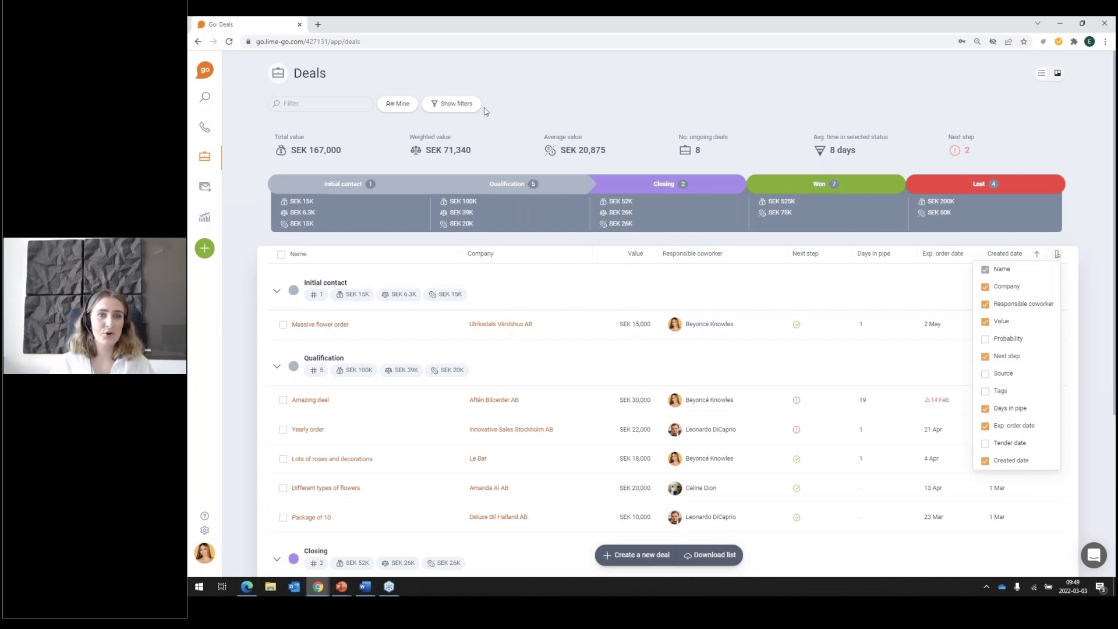
# Step: Filter the deals list by the status Closing
pyautogui.click(464, 104)
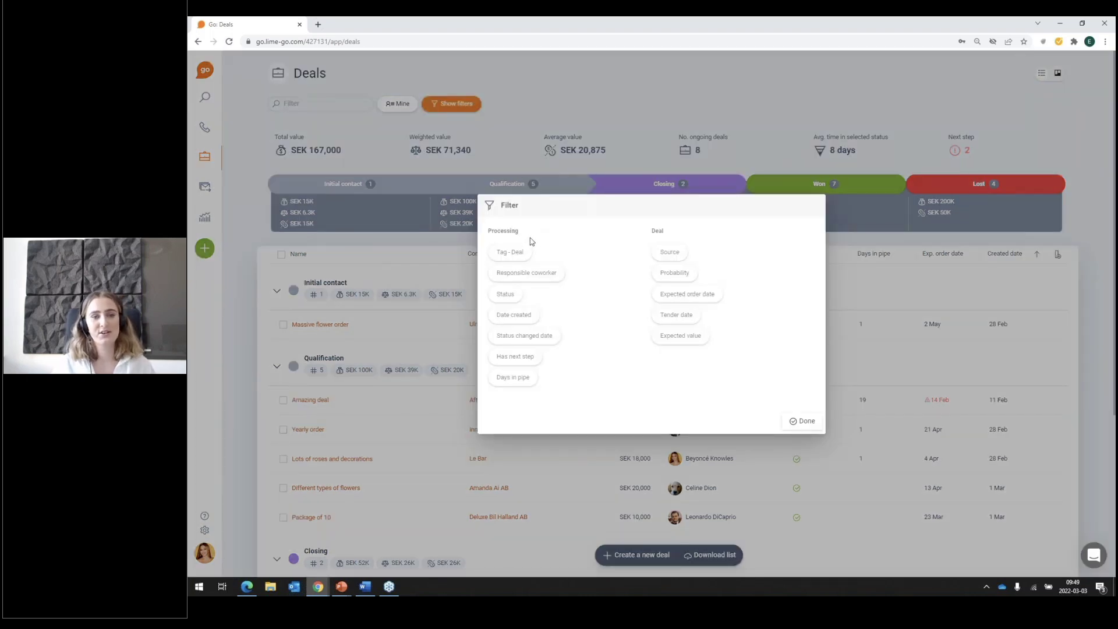
pyautogui.click(505, 294)
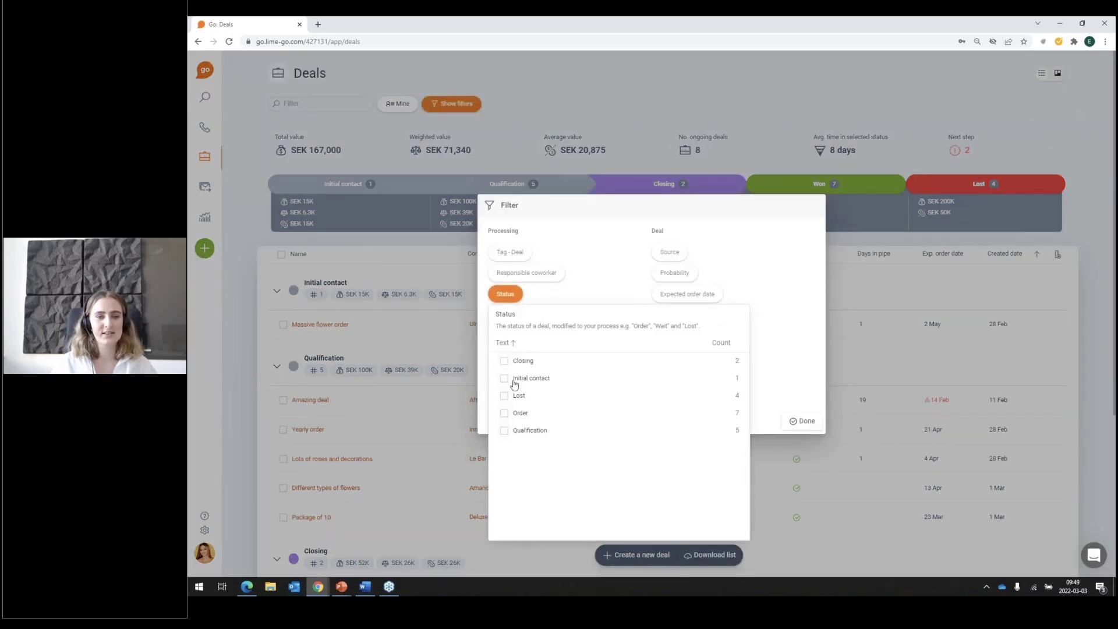
pyautogui.click(504, 364)
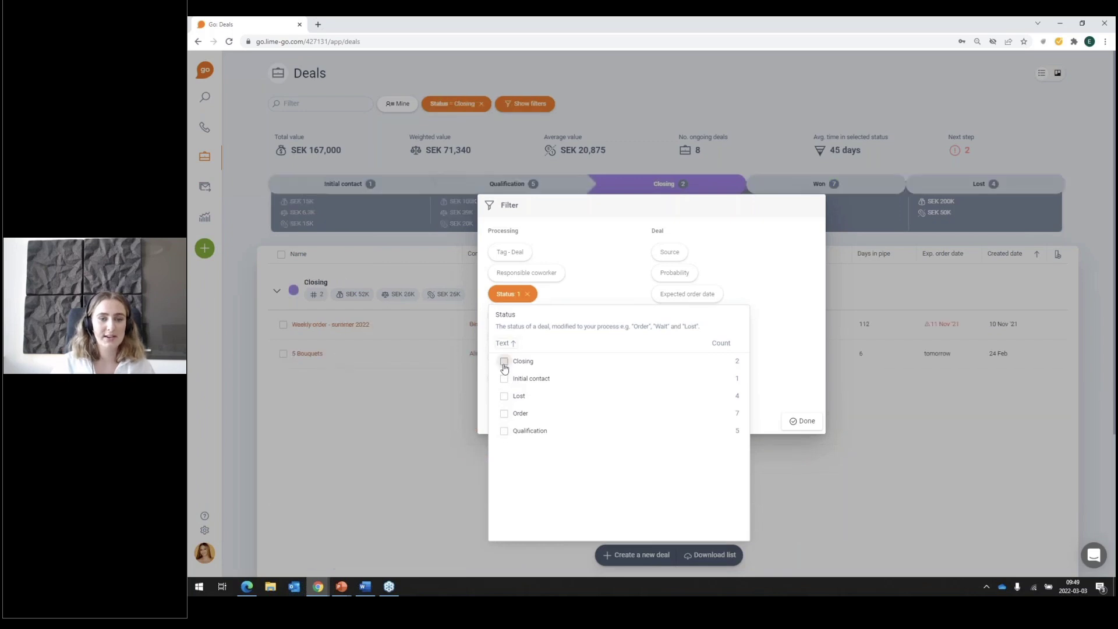
# Step: Add a responsible coworker filter for the only listed coworker and close the filter dialog
pyautogui.click(547, 272)
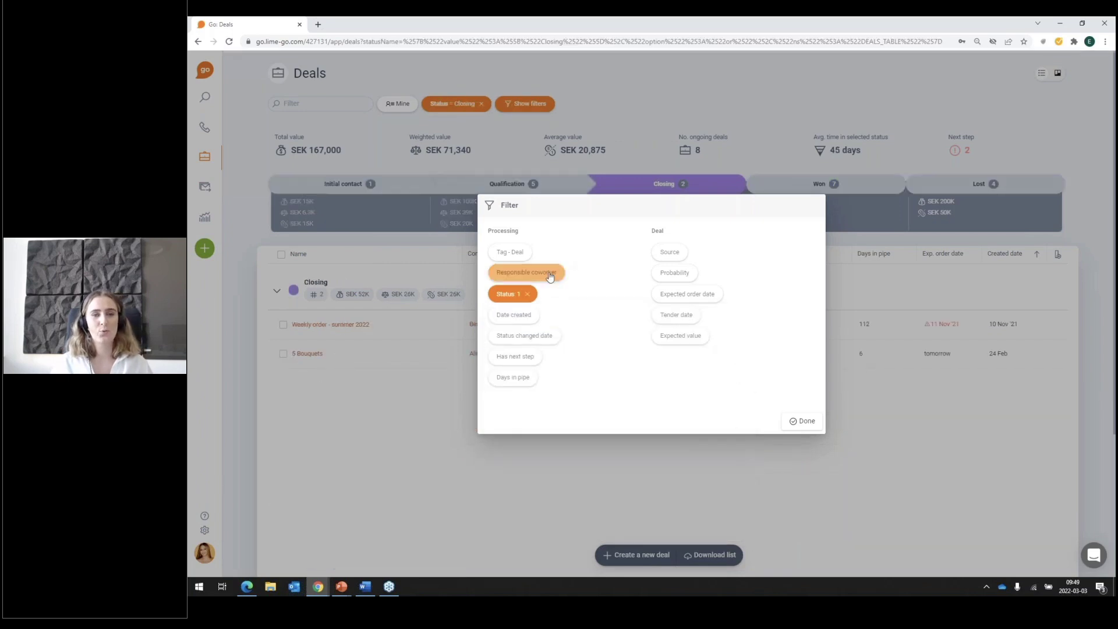
pyautogui.click(546, 254)
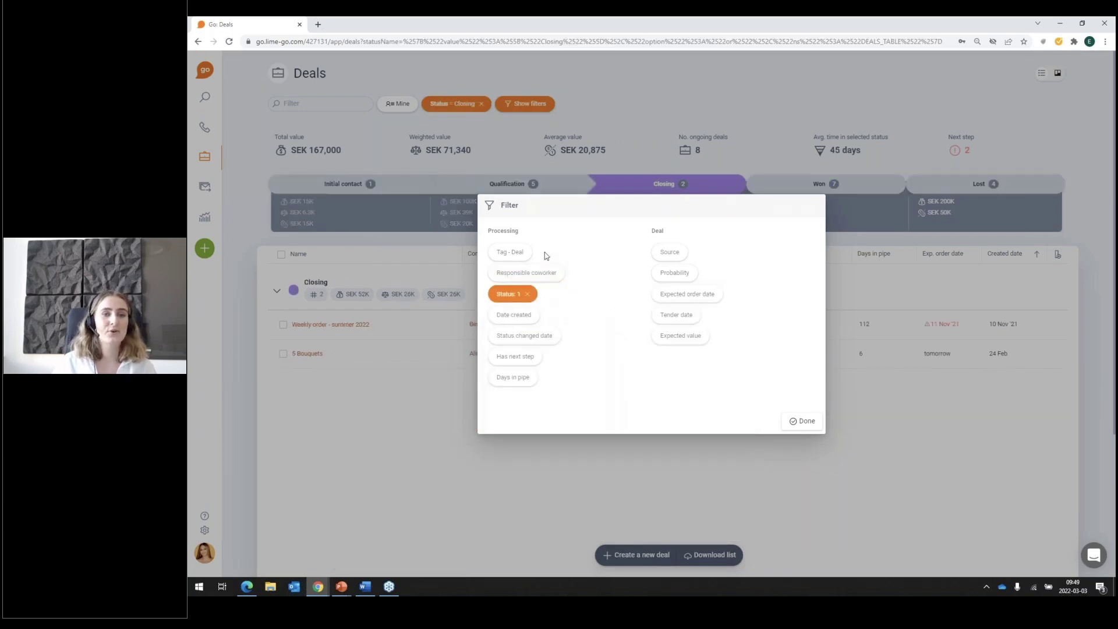
pyautogui.click(541, 272)
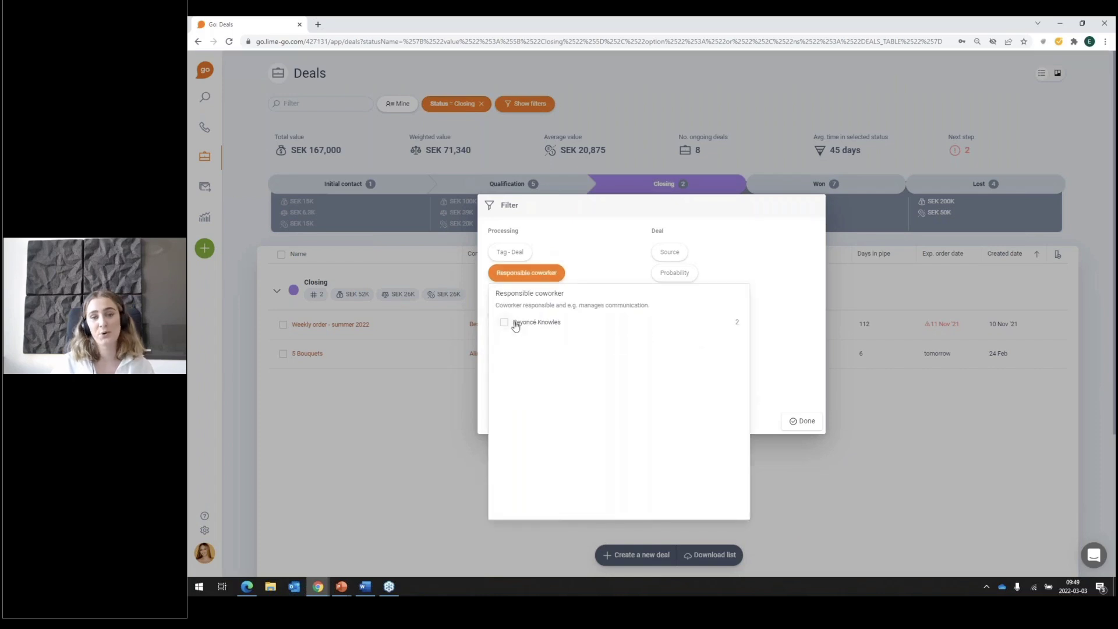
pyautogui.click(515, 322)
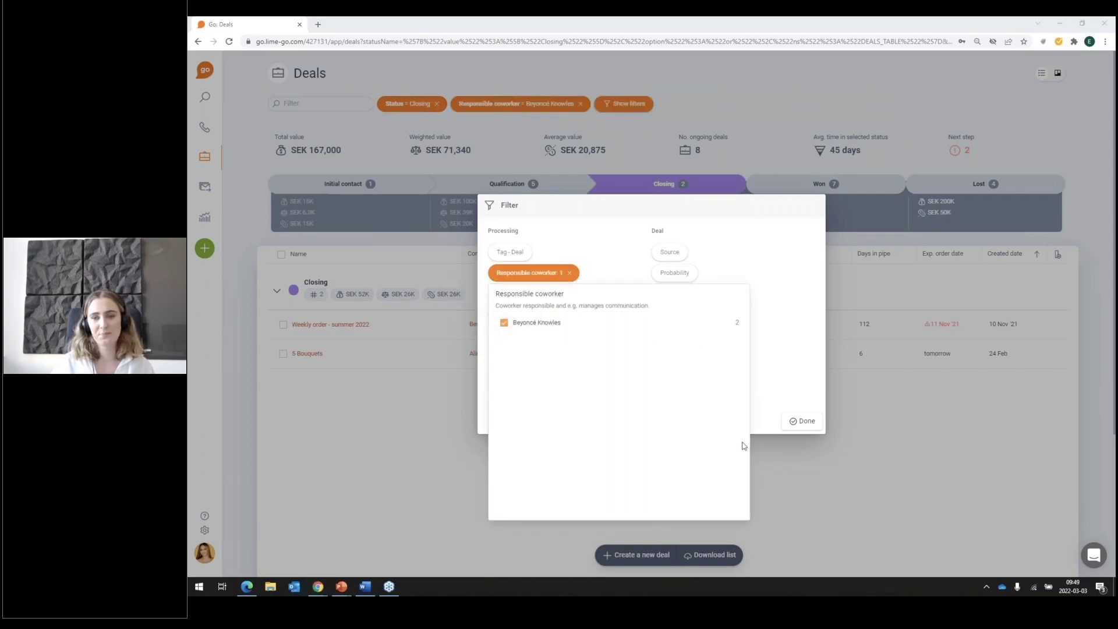
pyautogui.click(812, 420)
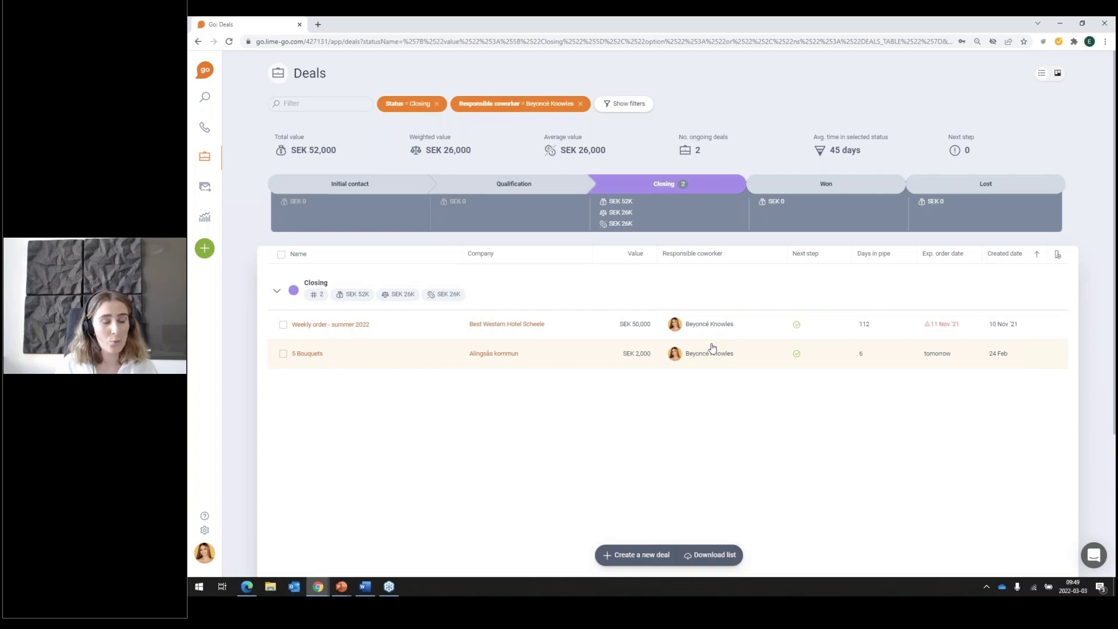
# Step: Switch to the PowerPoint slide show of the webinar and advance to the slide about what the developers are working on
pyautogui.hotkey('alt', 'Tab')
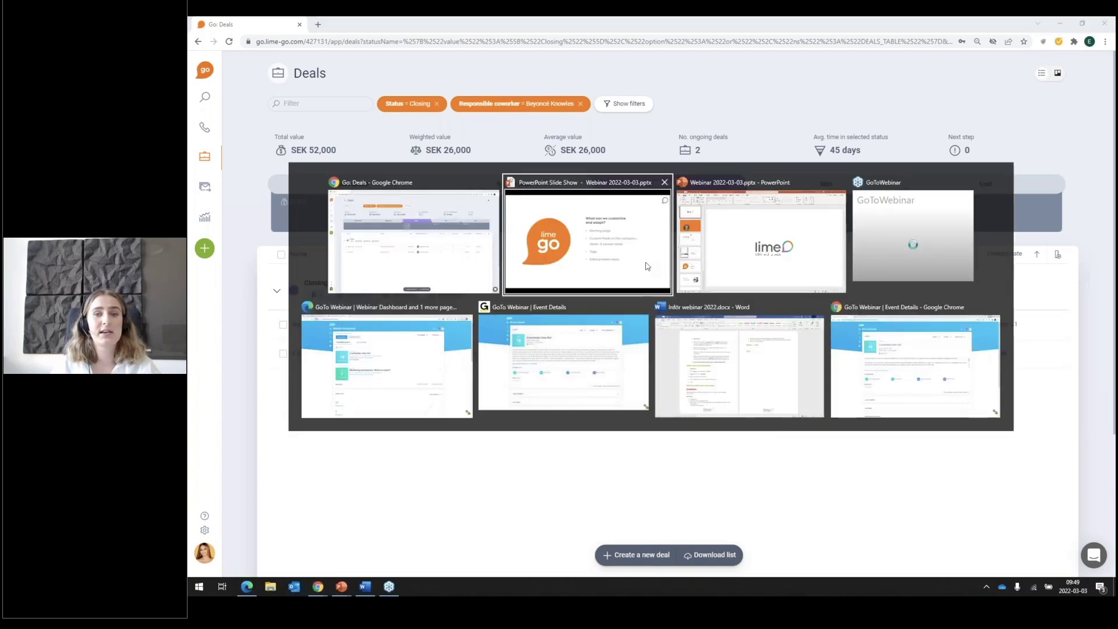
pyautogui.press('Right')
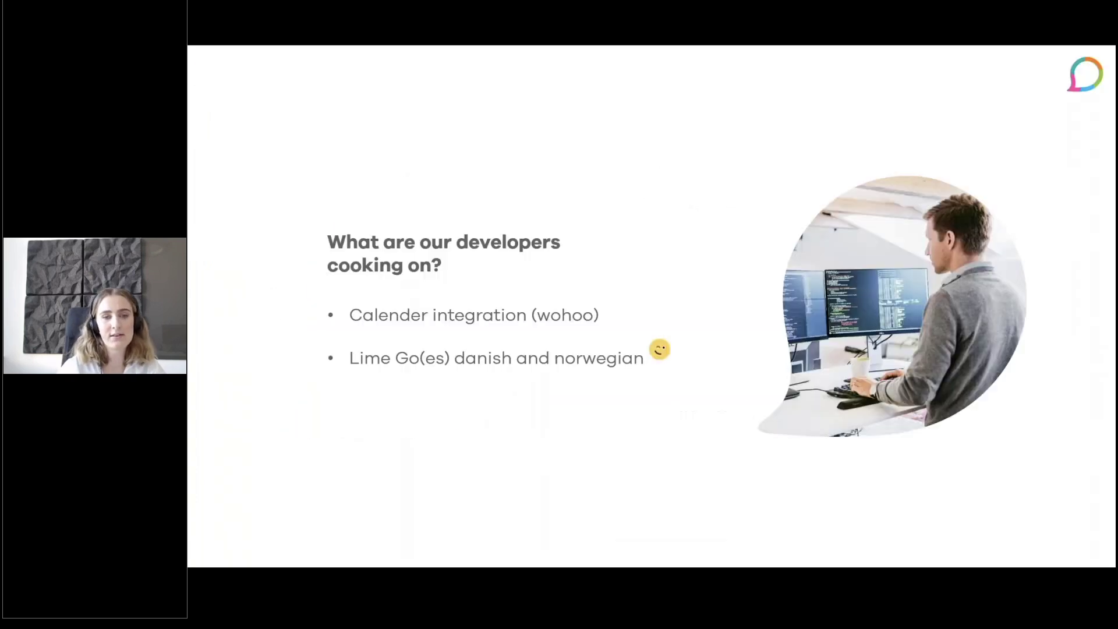